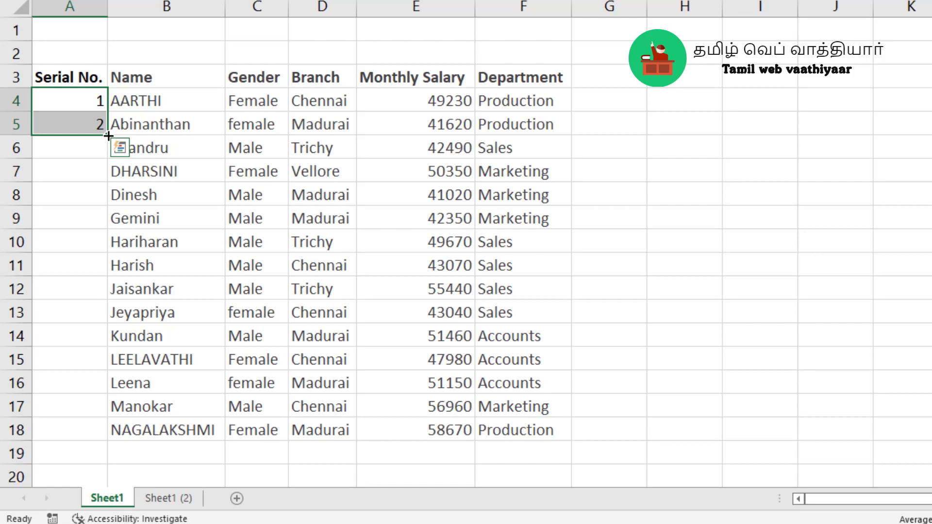
Fill the serial number series from A4:A5 down to cell A18
{"action": "left_click_drag", "start_coordinate": [108, 136], "coordinate": [37, 443]}
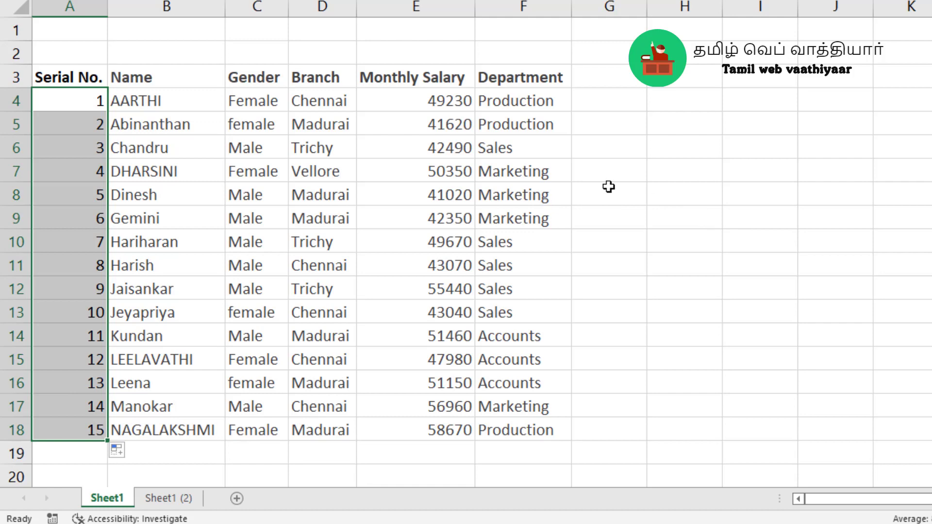
{"action": "left_click", "coordinate": [604, 188]}
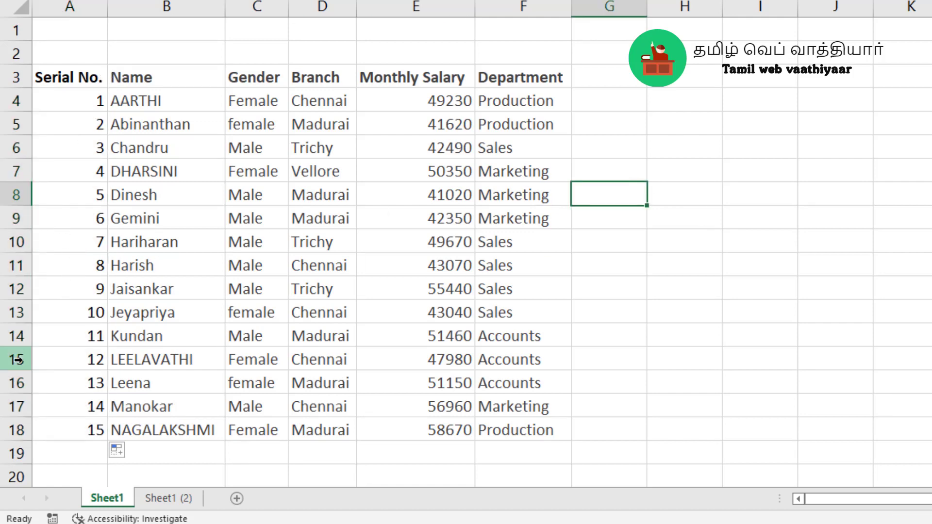
Try deleting rows 8 and 9 from the plain list on Sheet1
{"action": "left_click_drag", "start_coordinate": [16, 196], "coordinate": [16, 218]}
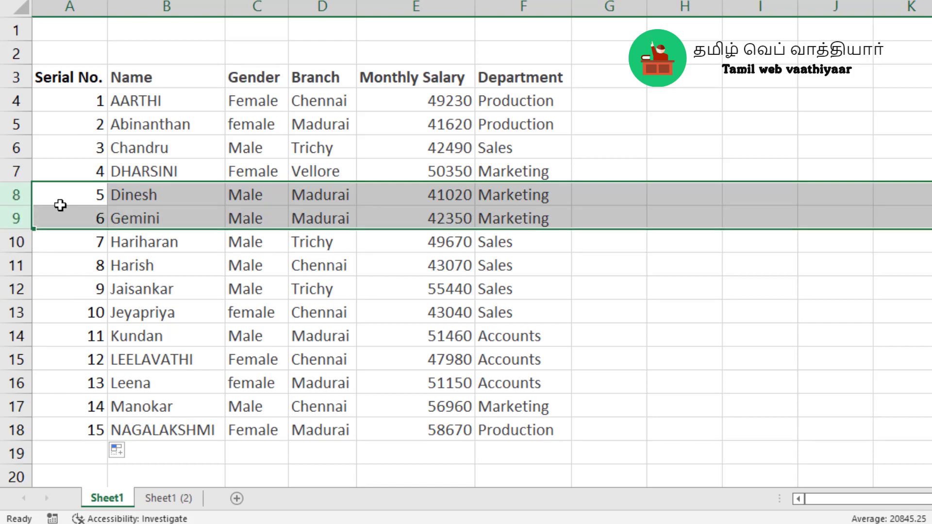
{"action": "right_click", "coordinate": [60, 205]}
{"action": "left_click", "coordinate": [95, 338]}
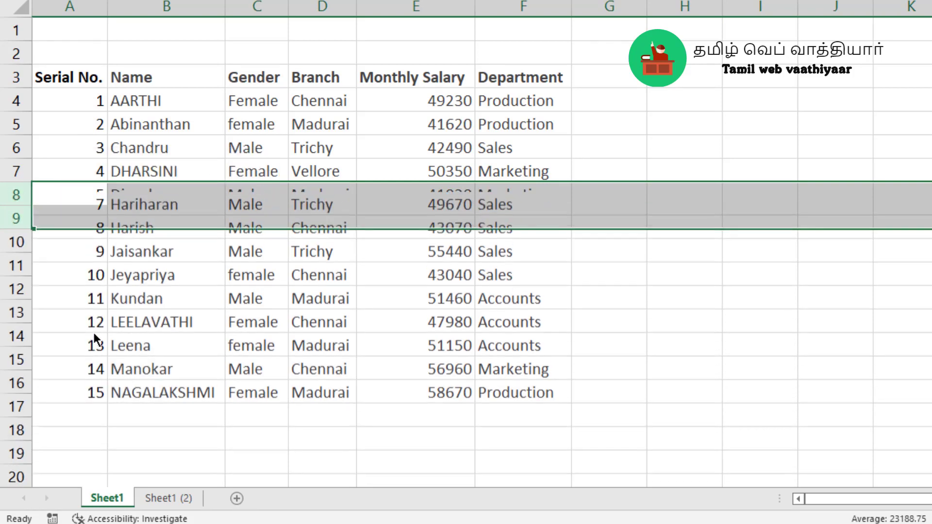
{"action": "left_click", "coordinate": [771, 366]}
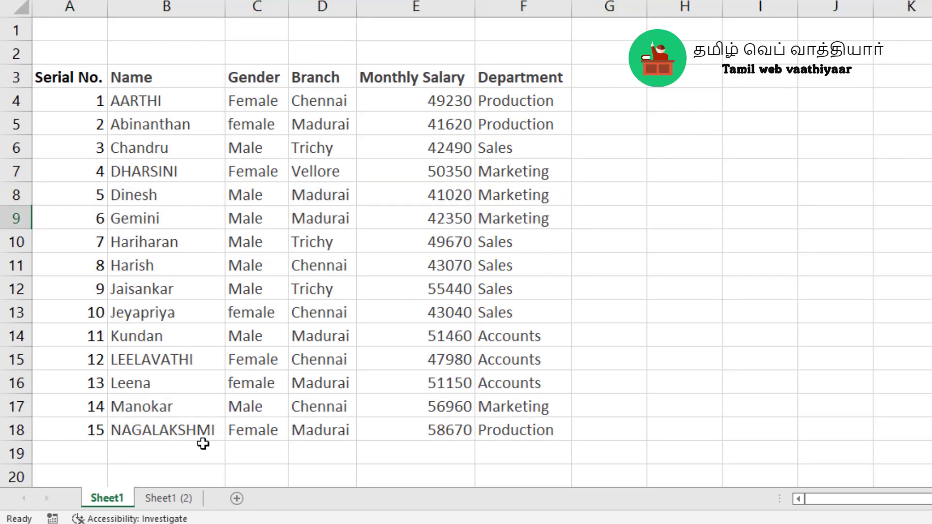
Add a new employee's name in cell B19, directly below the list
{"action": "left_click", "coordinate": [204, 449]}
{"action": "type", "text": "Ram"}
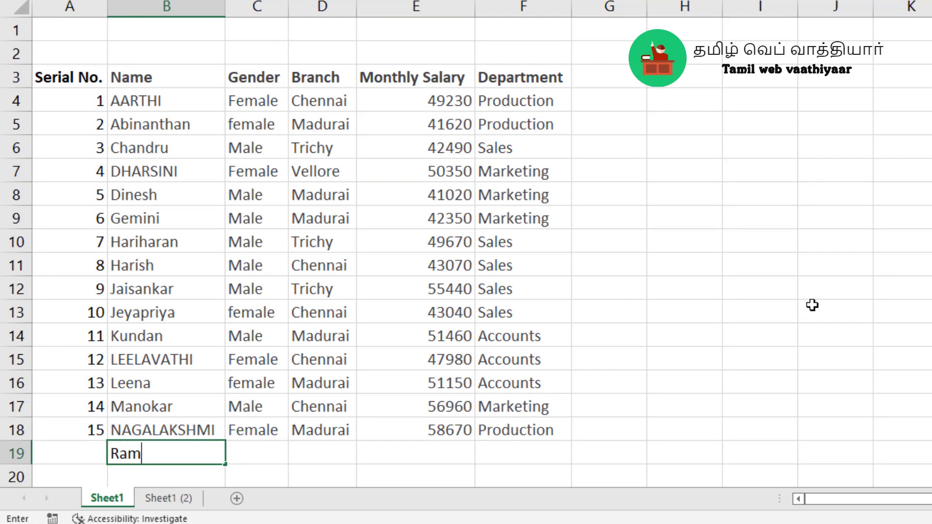
{"action": "key", "text": "Return"}
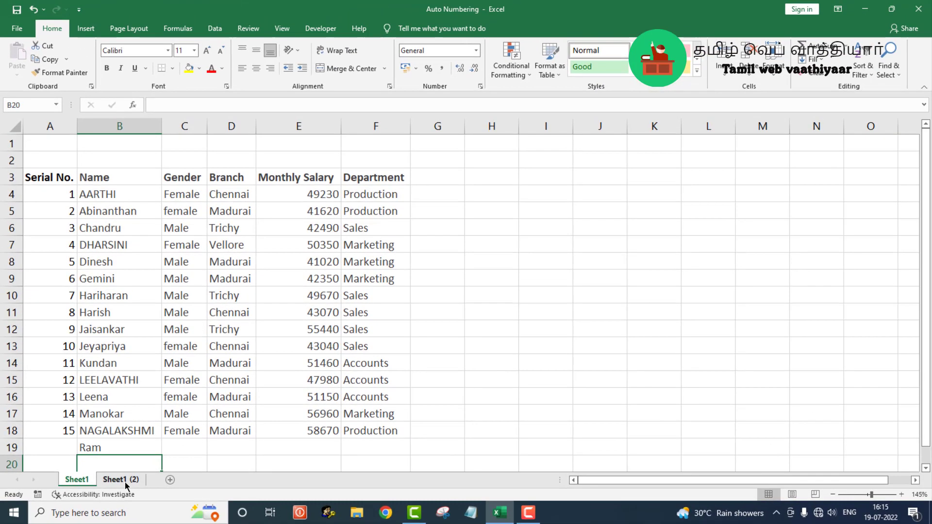
On Sheet1 (2), delete rows 7 and 8 from the auto-numbered table
{"action": "left_click", "coordinate": [124, 482]}
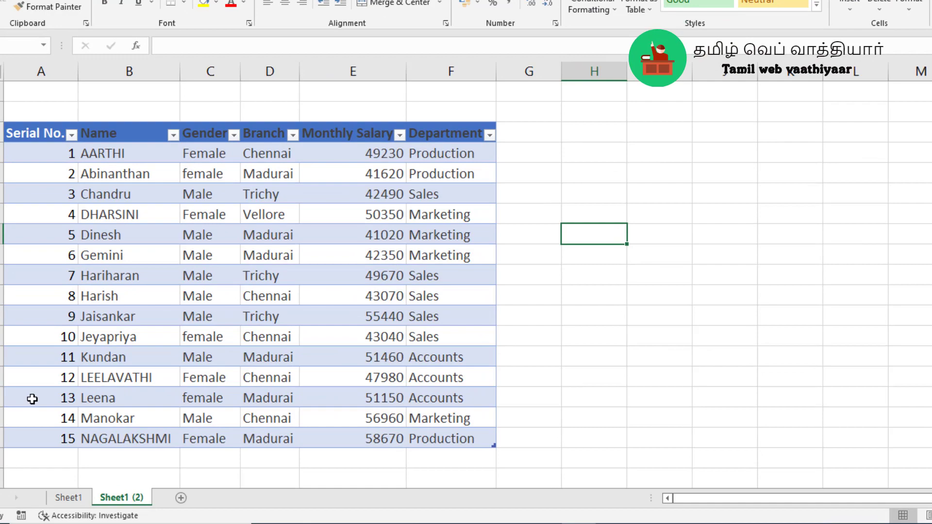
{"action": "left_click", "coordinate": [15, 247]}
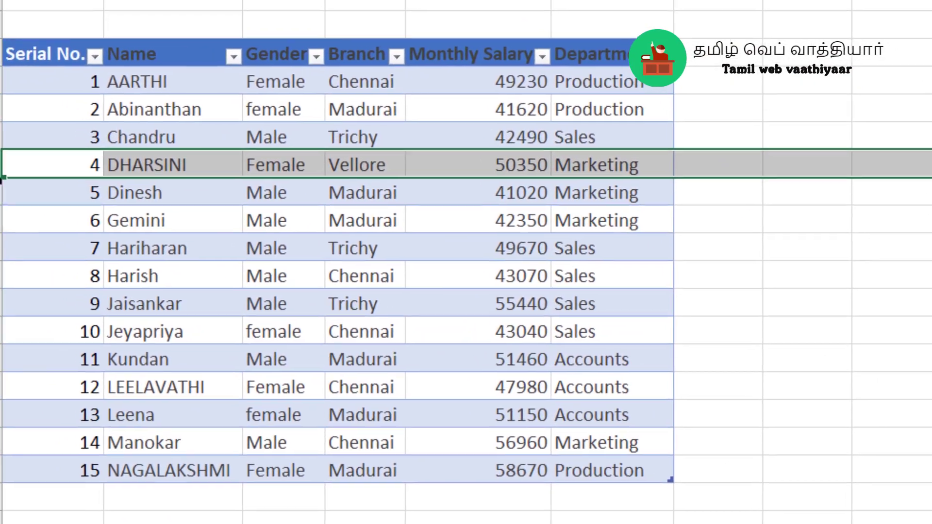
{"action": "left_click_drag", "start_coordinate": [1, 181], "coordinate": [2, 190]}
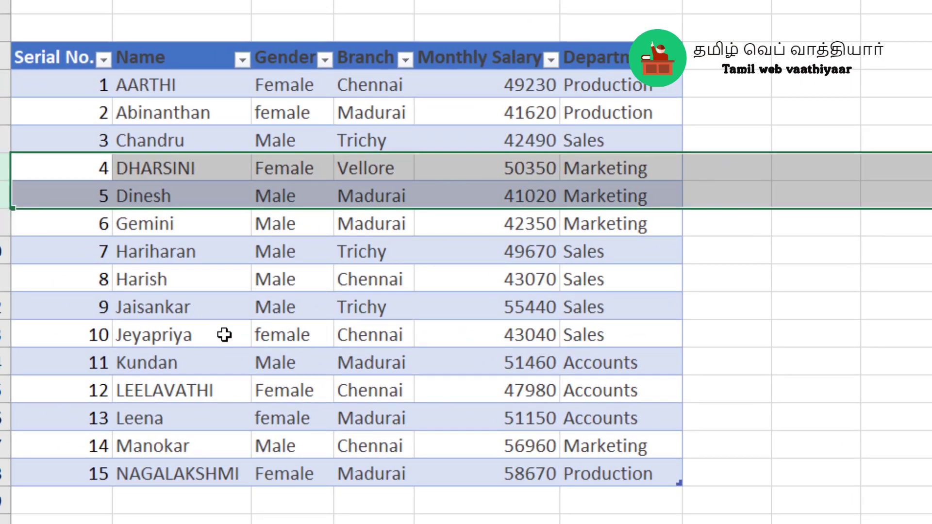
{"action": "right_click", "coordinate": [81, 173]}
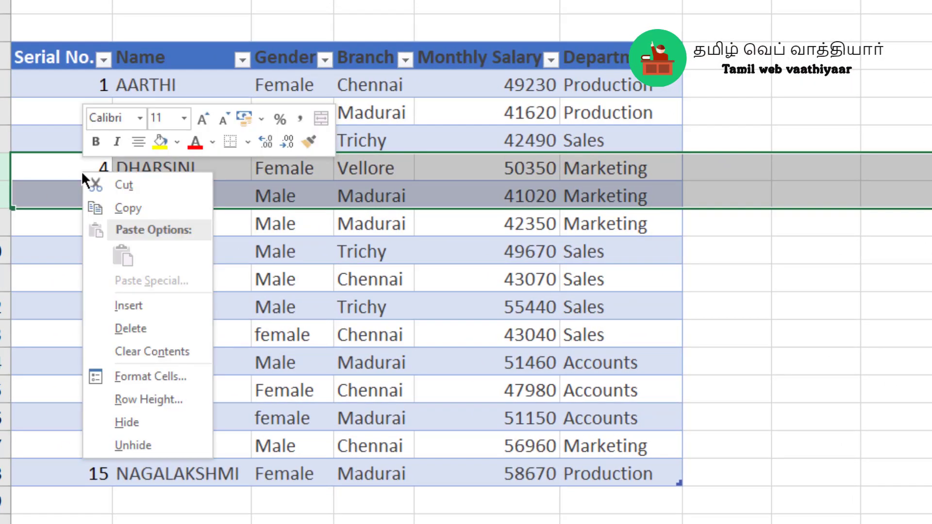
{"action": "left_click", "coordinate": [164, 327]}
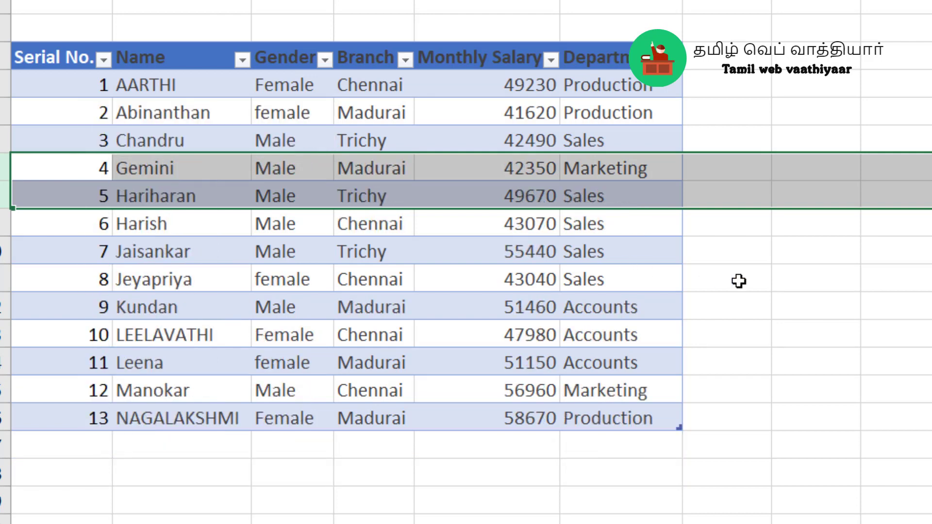
{"action": "left_click", "coordinate": [740, 280]}
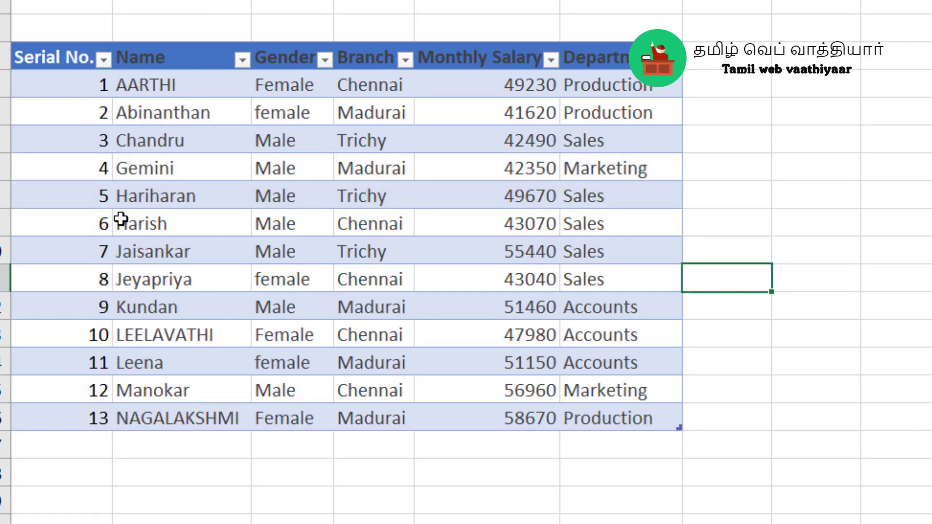
Add two new employees' names in cells B17 and B18, directly below the table's last record
{"action": "left_click", "coordinate": [214, 436]}
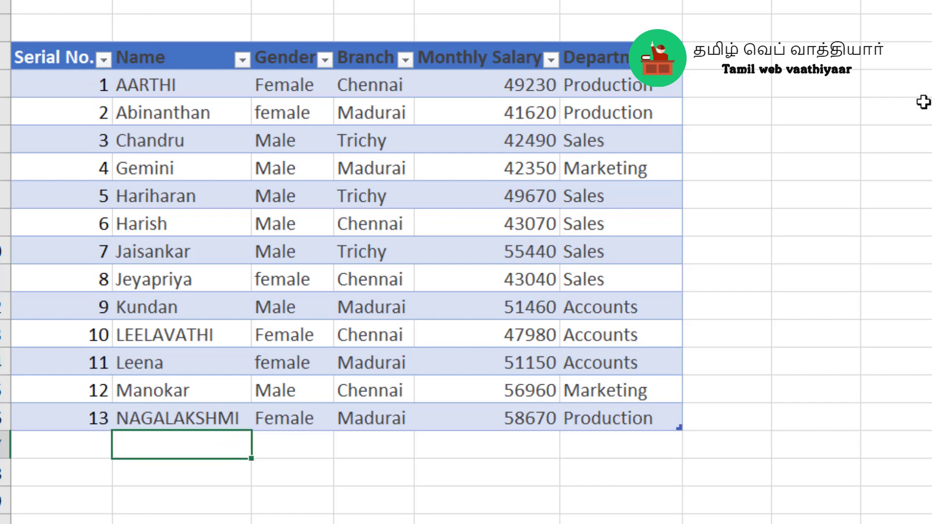
{"action": "type", "text": "Ram"}
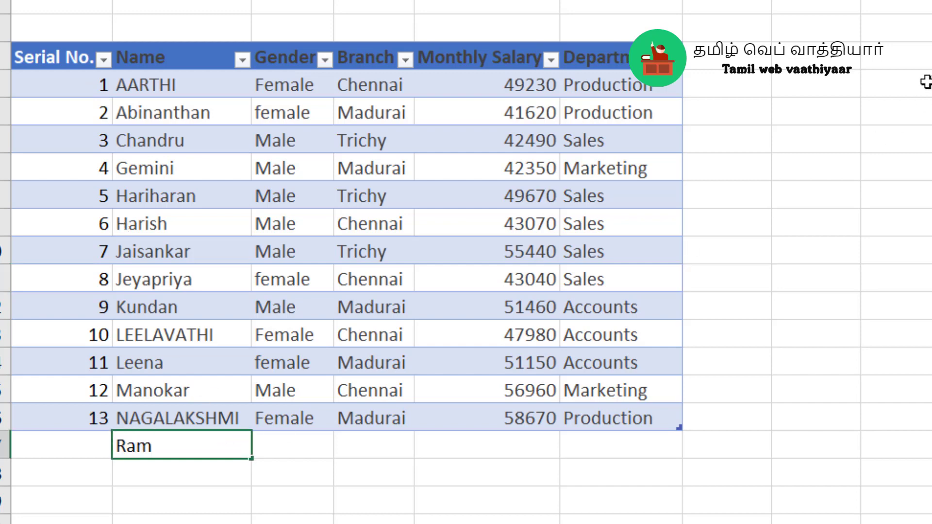
{"action": "key", "text": "Return"}
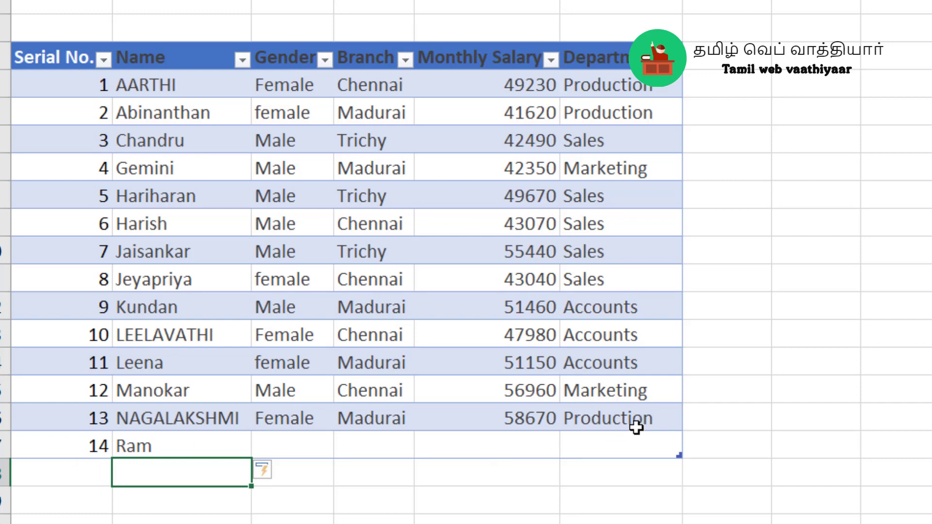
{"action": "type", "text": "Syam"}
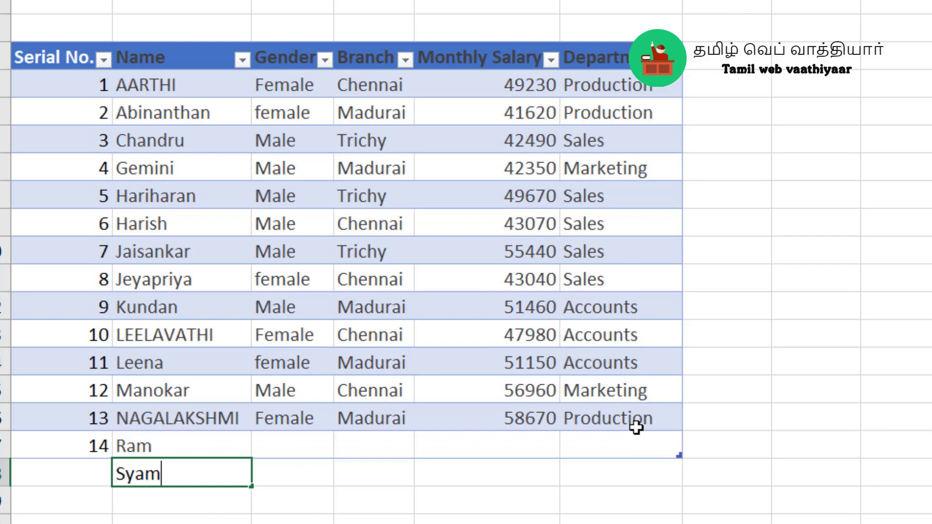
{"action": "key", "text": "Return"}
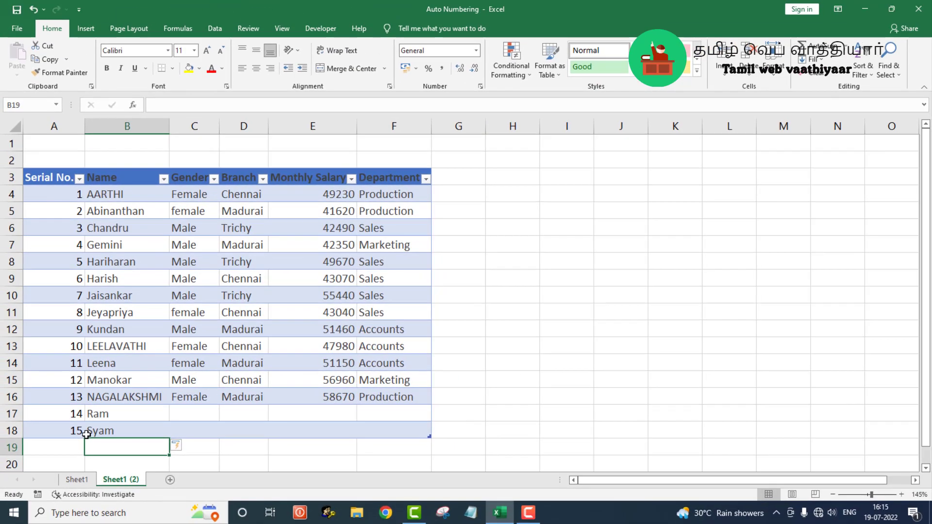
On Sheet1, convert the data range A3:F19 into a table with headers
{"action": "left_click", "coordinate": [77, 481]}
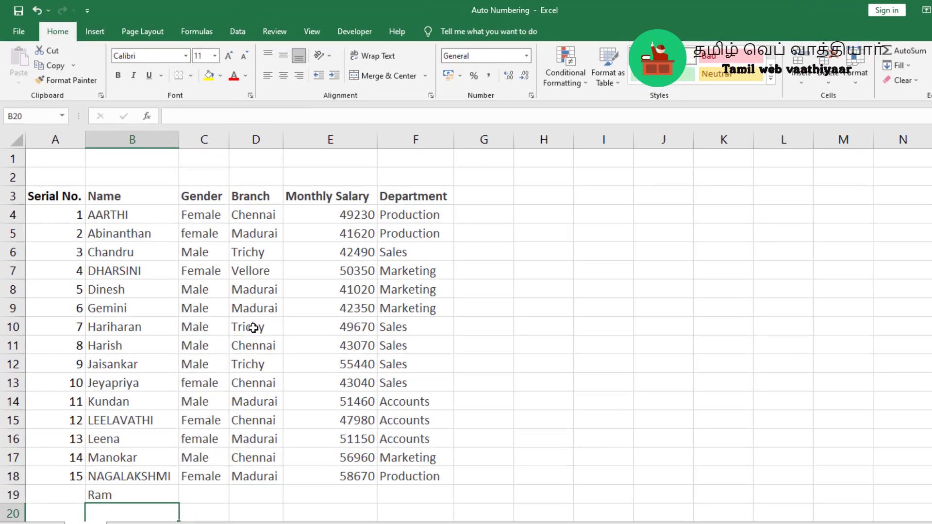
{"action": "left_click", "coordinate": [229, 296]}
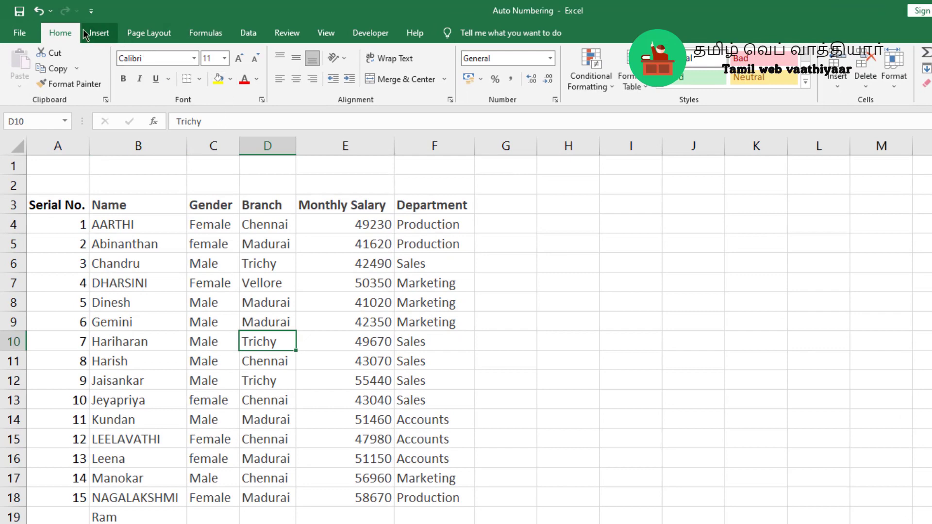
{"action": "left_click", "coordinate": [103, 38]}
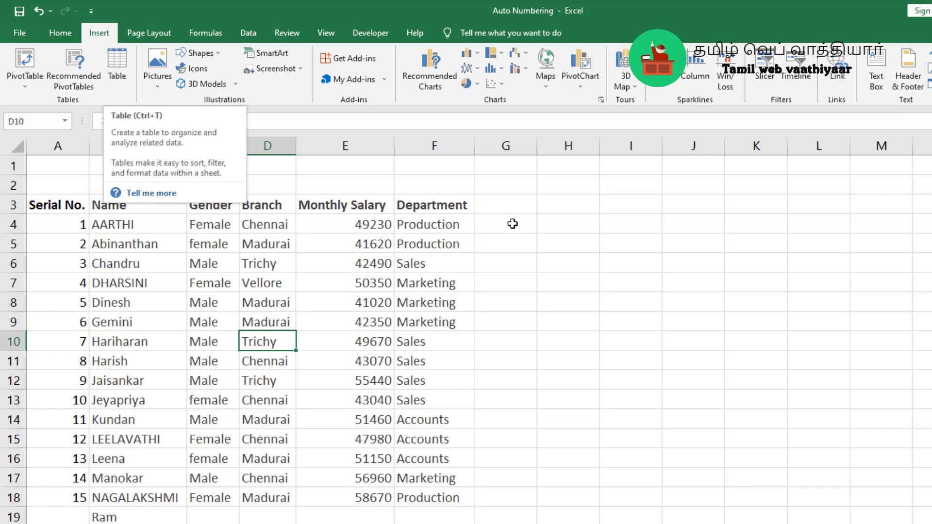
{"action": "left_click", "coordinate": [547, 237]}
{"action": "left_click", "coordinate": [265, 298]}
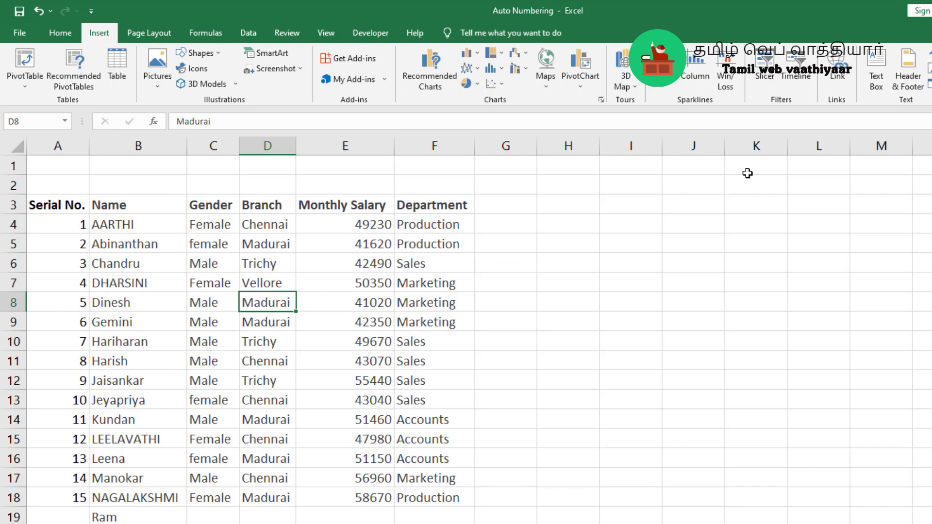
{"action": "key", "text": "ctrl+t"}
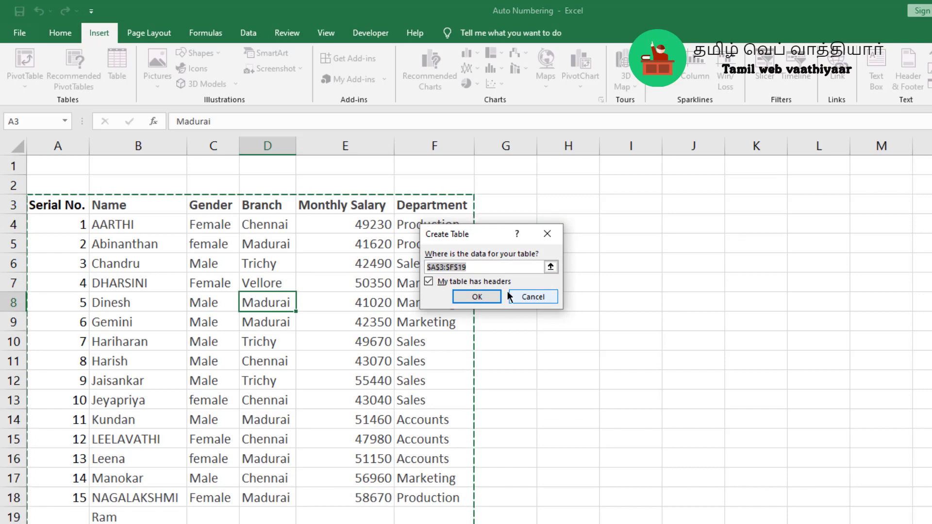
{"action": "left_click", "coordinate": [476, 297]}
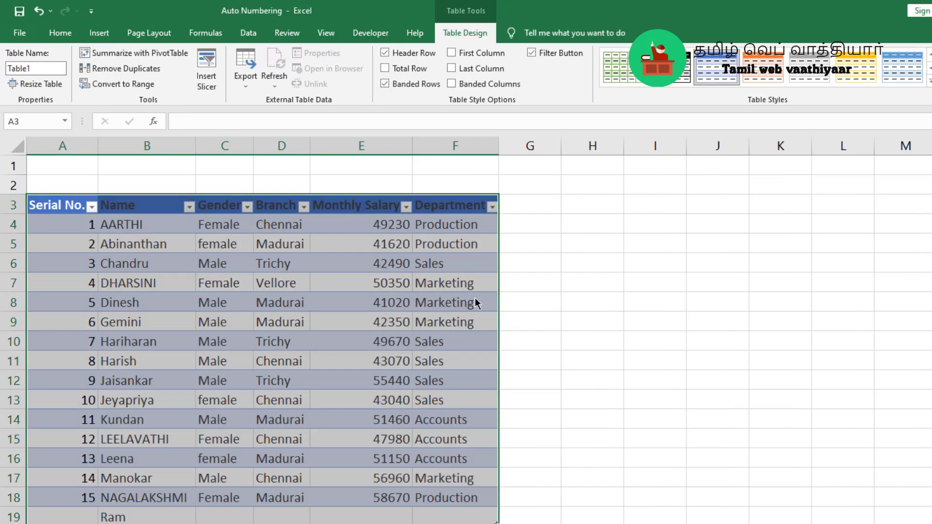
{"action": "left_click", "coordinate": [579, 314]}
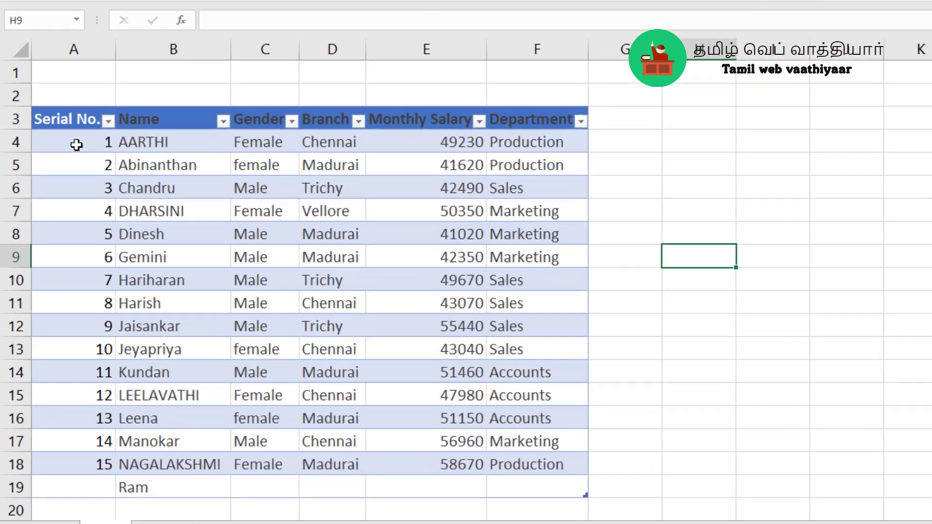
Clear the manually filled serial numbers from cells A4:A18
{"action": "left_click_drag", "start_coordinate": [63, 229], "coordinate": [97, 330]}
{"action": "left_click_drag", "start_coordinate": [119, 249], "coordinate": [89, 443]}
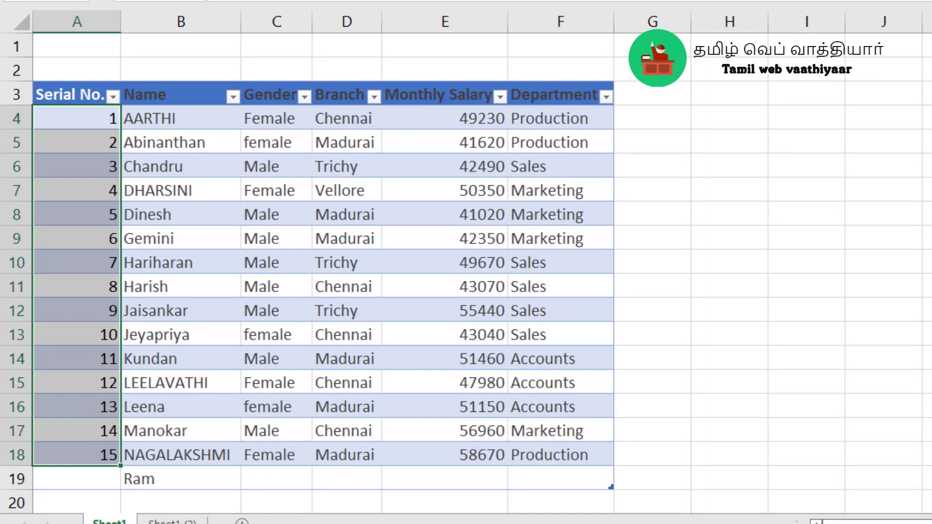
{"action": "key", "text": "Delete"}
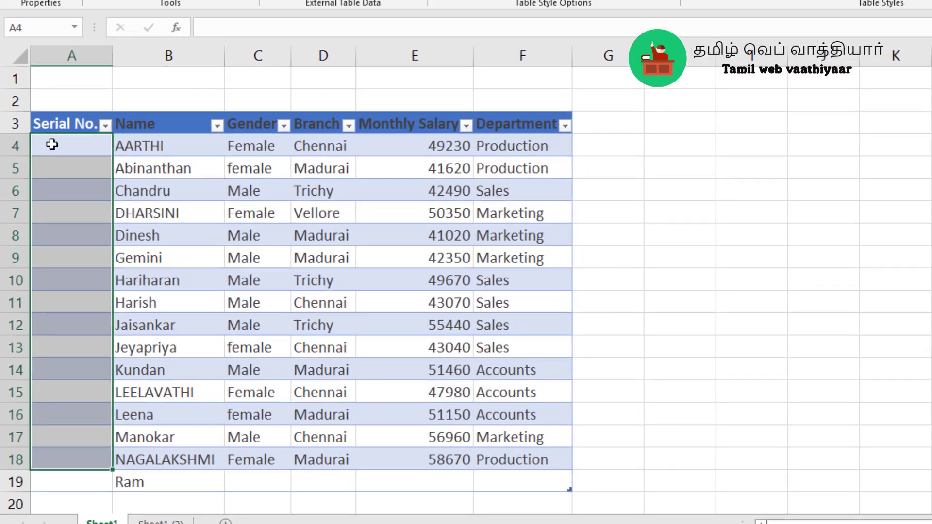
Enter =ROW()-ROW(Table1[[#Headers],[Serial No.]]) in cell A4 to number the table's records automatically
{"action": "left_click", "coordinate": [56, 117]}
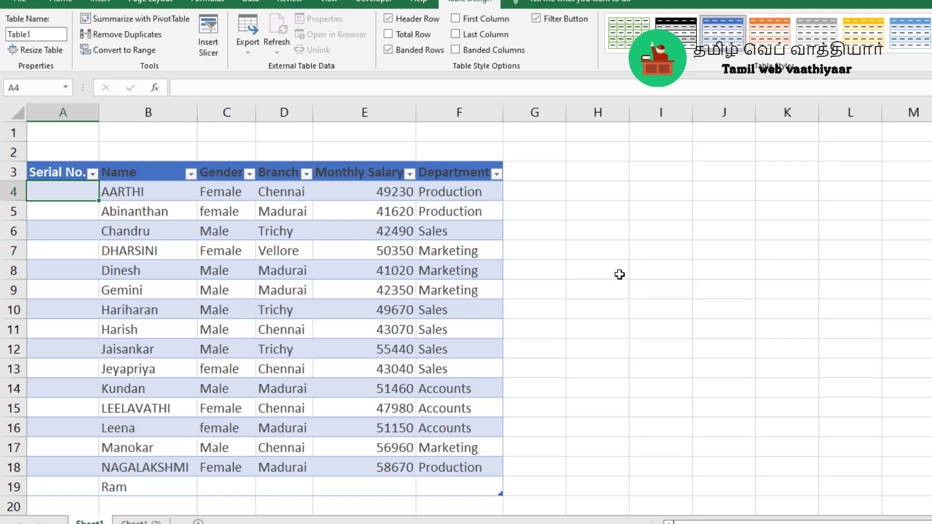
{"action": "type", "text": "="}
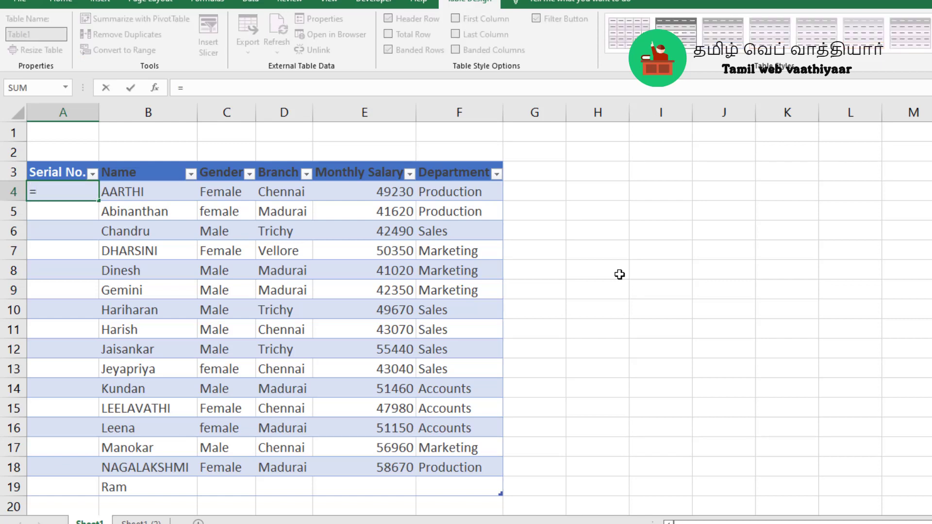
{"action": "type", "text": "row"}
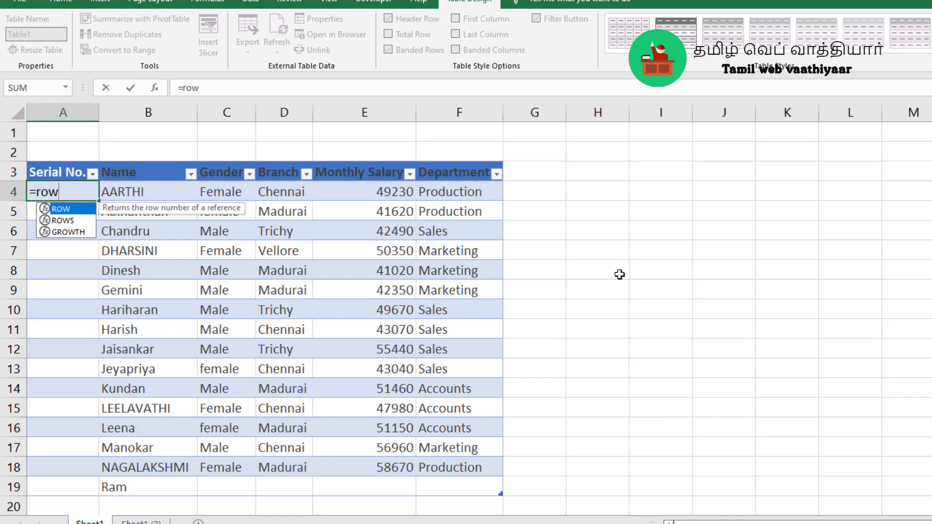
{"action": "type", "text": "("}
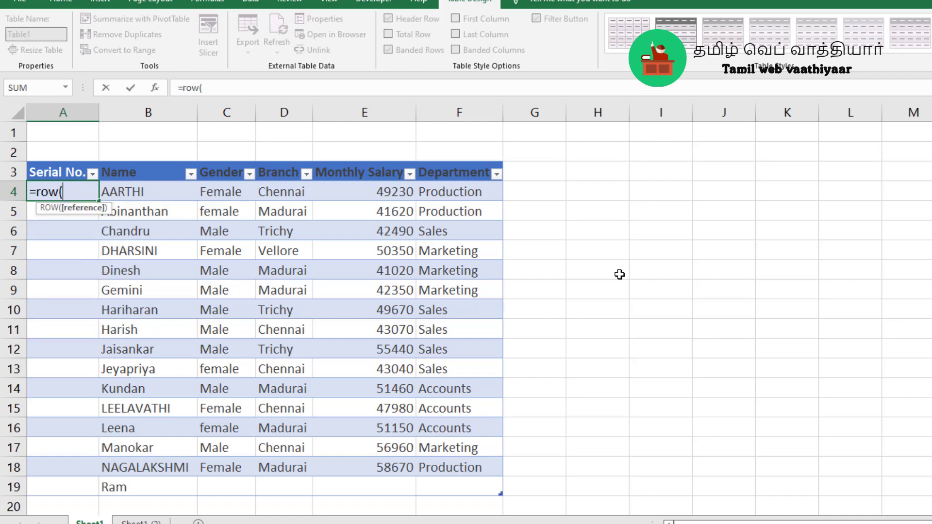
{"action": "type", "text": ")-"}
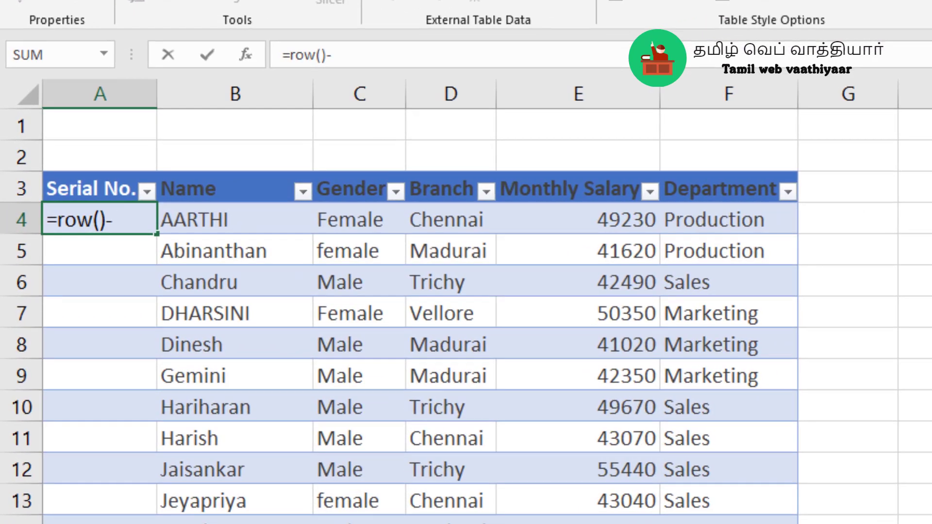
{"action": "type", "text": "Ro"}
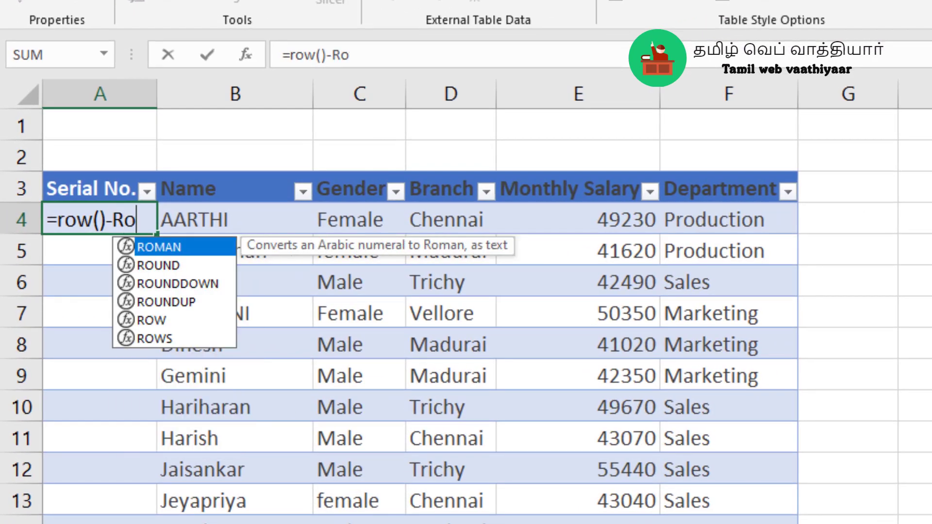
{"action": "type", "text": "w("}
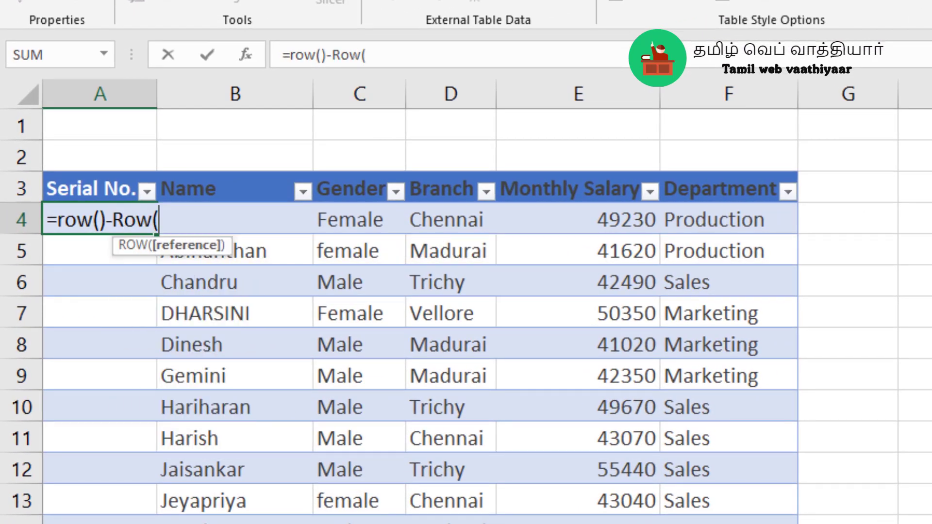
{"action": "left_click", "coordinate": [80, 189]}
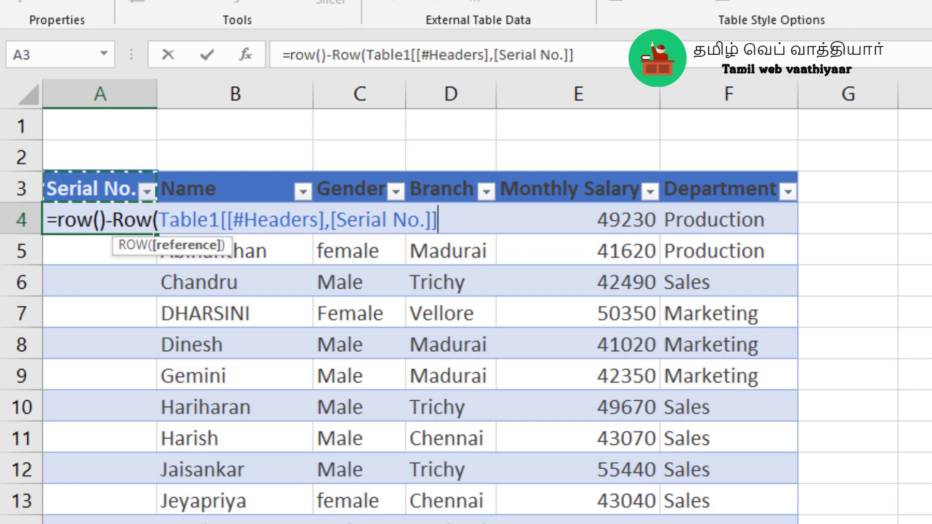
{"action": "type", "text": ")"}
{"action": "key", "text": "Return"}
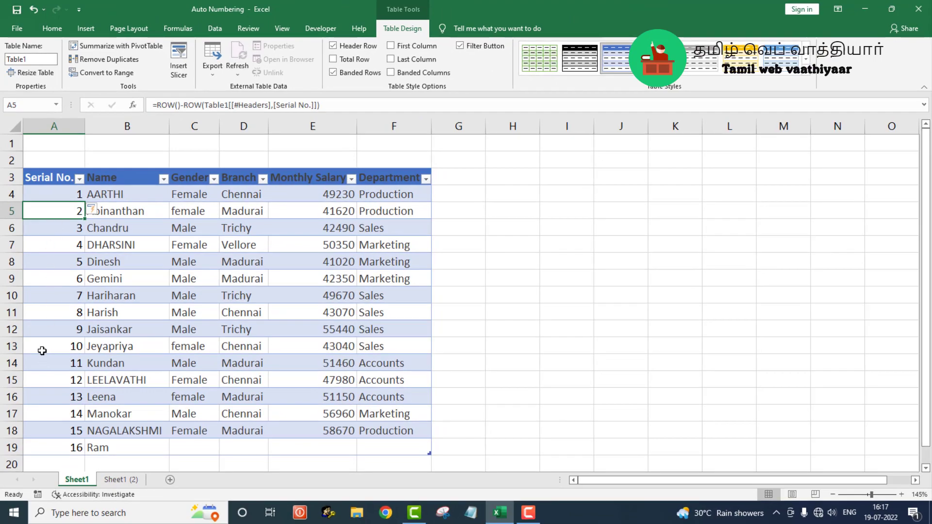
Delete rows 9 and 10 from the auto-numbered table on Sheet1
{"action": "left_click", "coordinate": [13, 278]}
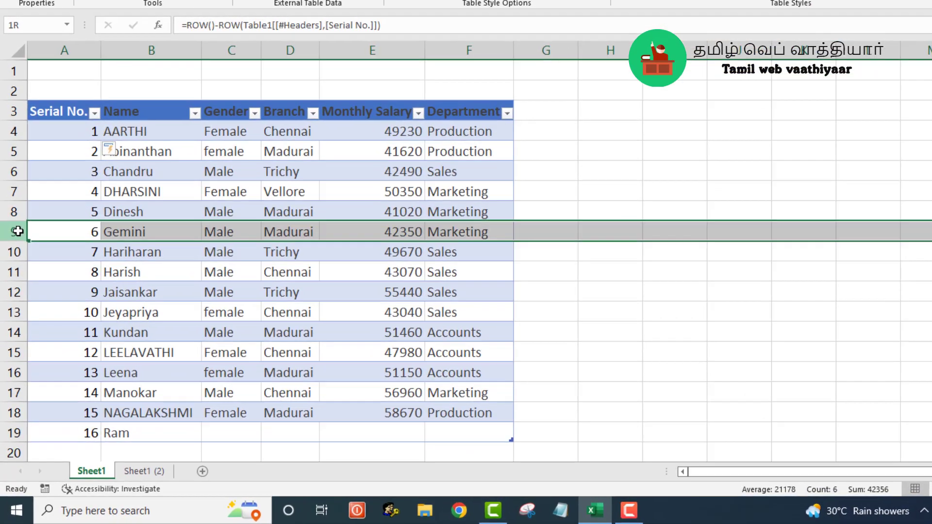
{"action": "left_click_drag", "start_coordinate": [18, 231], "coordinate": [18, 250]}
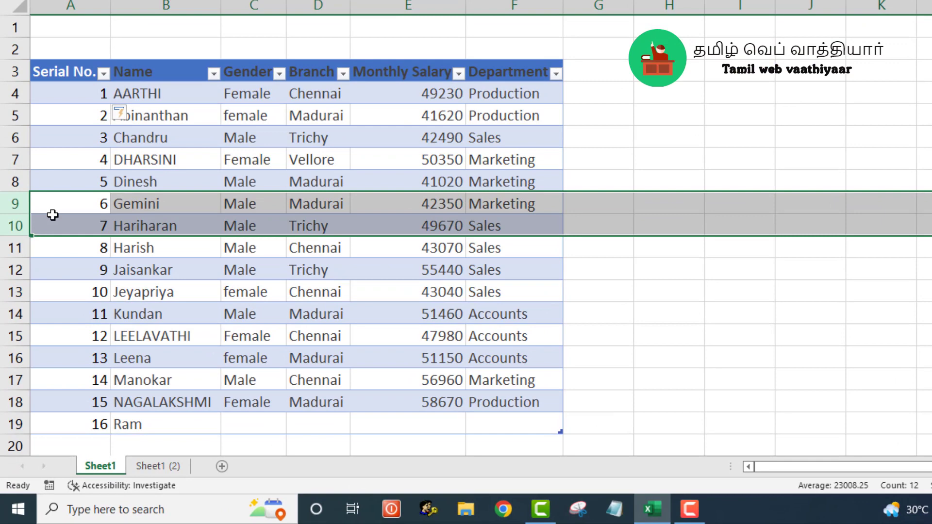
{"action": "right_click", "coordinate": [52, 214]}
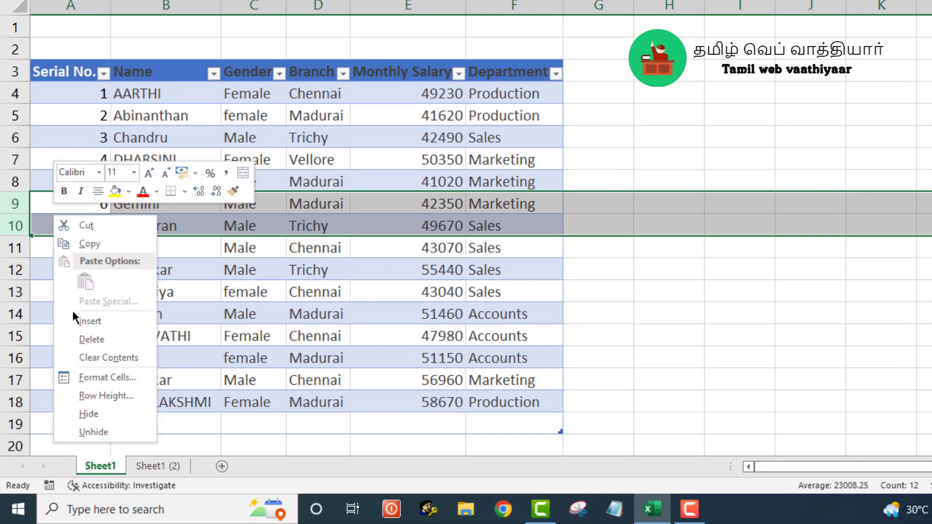
{"action": "left_click", "coordinate": [81, 334]}
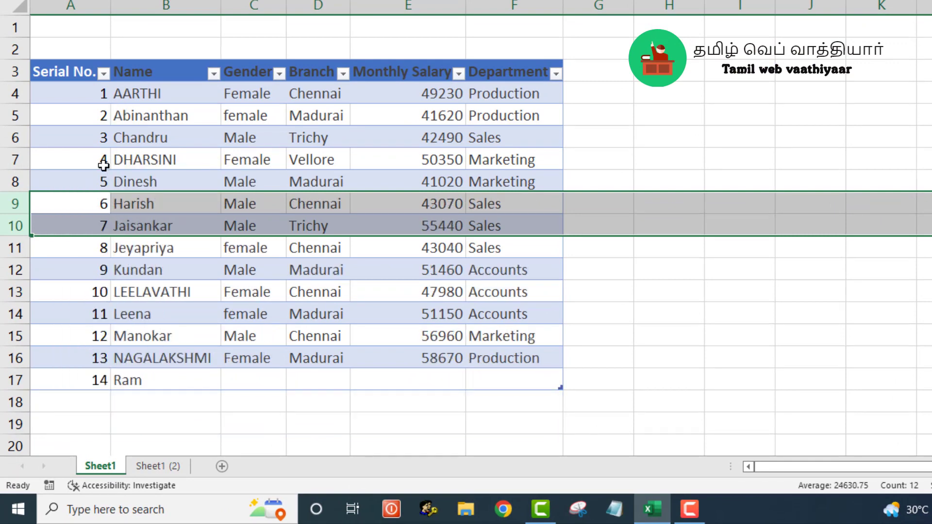
{"action": "left_click", "coordinate": [105, 181]}
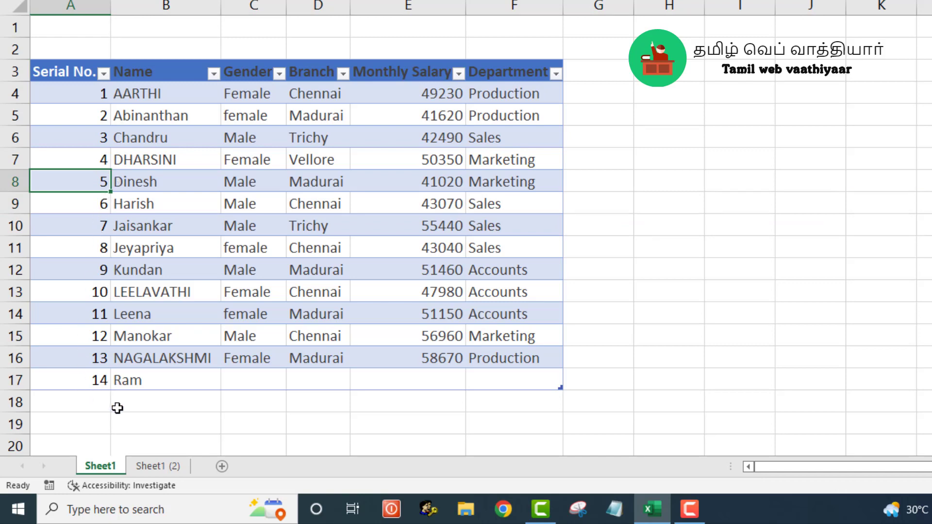
Add two new employees' names in cells B18 and B19, directly below the table's last record
{"action": "left_click", "coordinate": [117, 408]}
{"action": "type", "text": "S"}
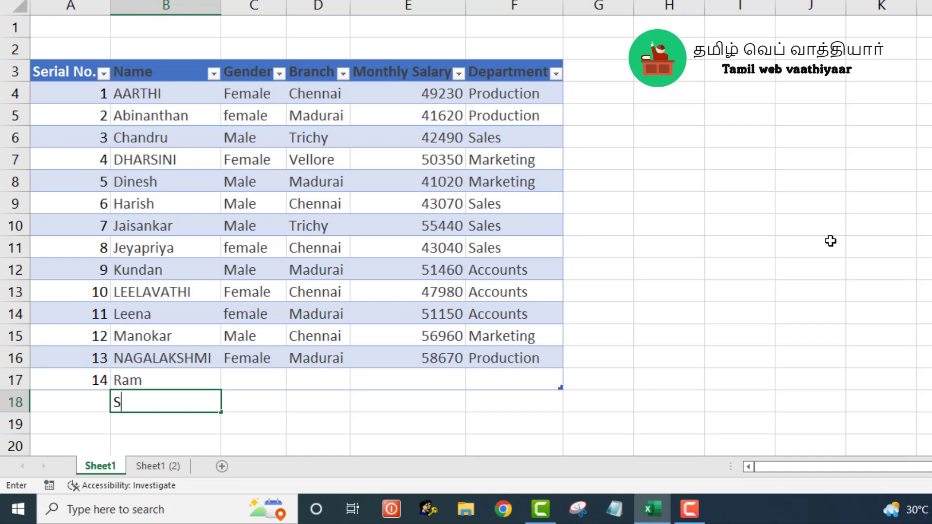
{"action": "type", "text": "yam"}
{"action": "key", "text": "Return"}
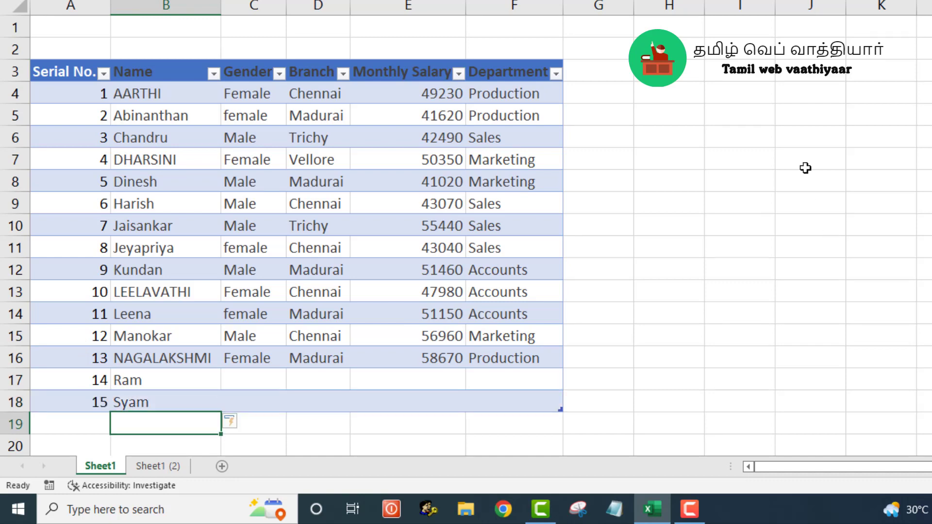
{"action": "type", "text": "Jaya"}
{"action": "key", "text": "Return"}
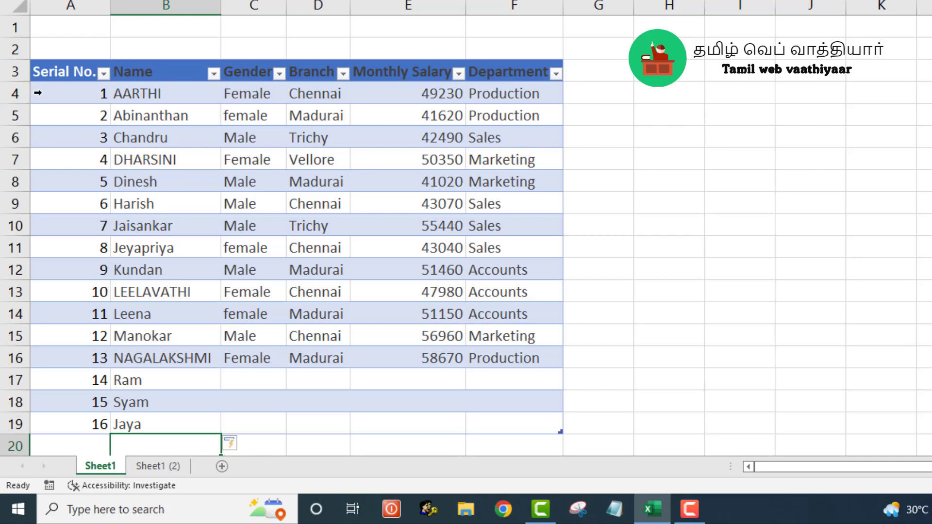
Start the serial numbers at 10 by changing the formula in A4 to =9+ROW()-ROW(Table1[[#Headers],[Serial No.]])
{"action": "left_click", "coordinate": [56, 94]}
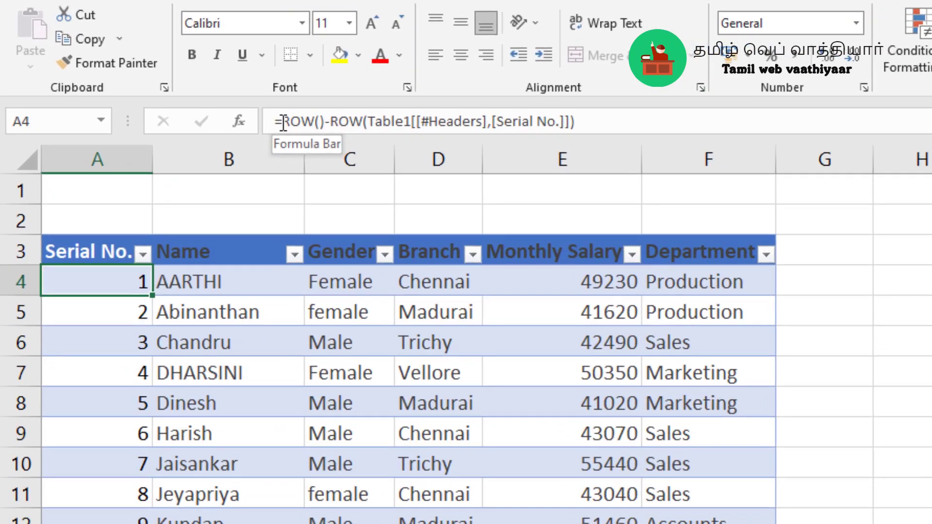
{"action": "left_click", "coordinate": [260, 116]}
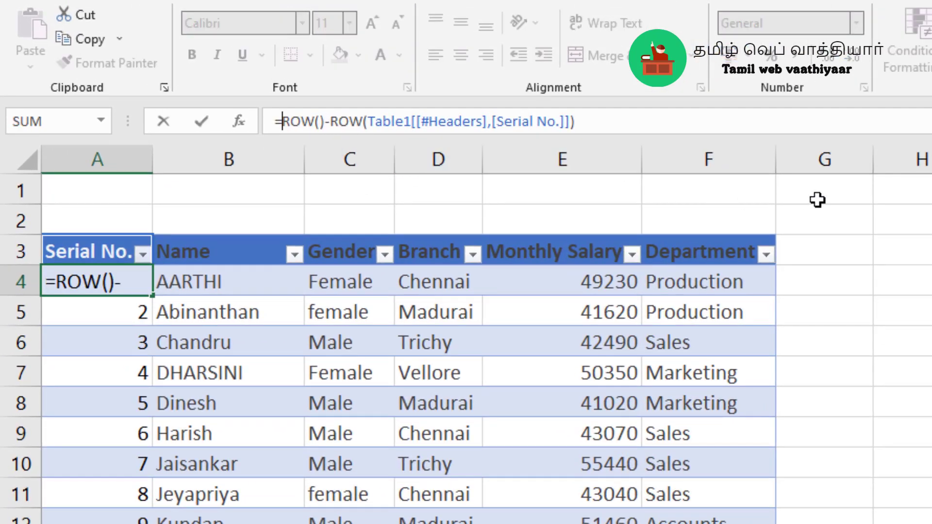
{"action": "type", "text": "9"}
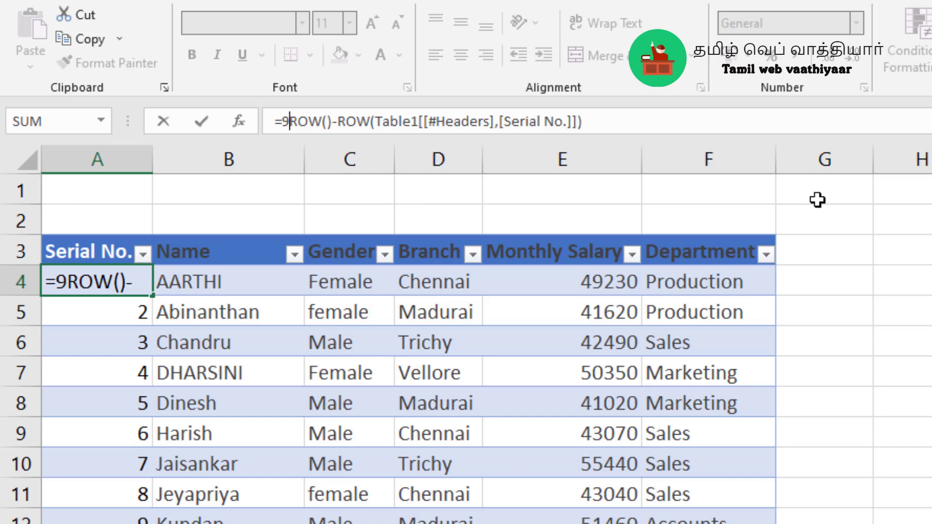
{"action": "type", "text": "+"}
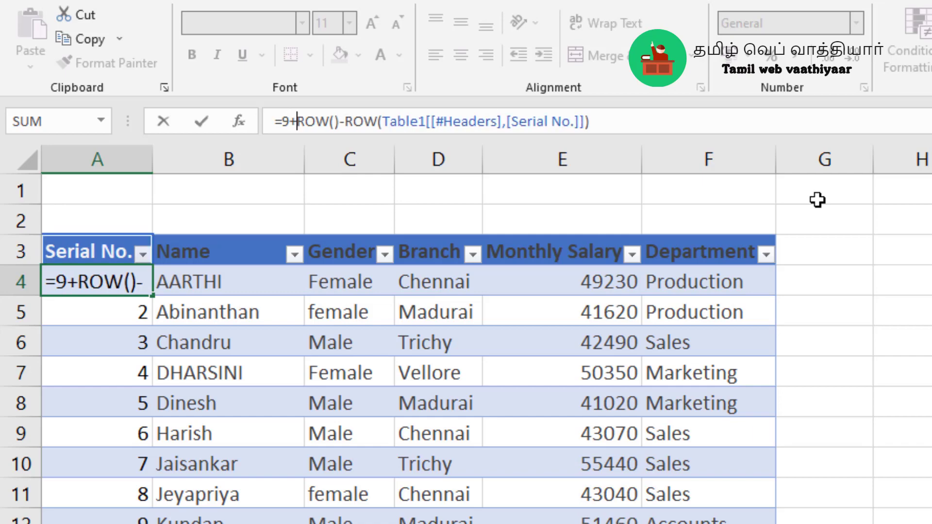
{"action": "key", "text": "Return"}
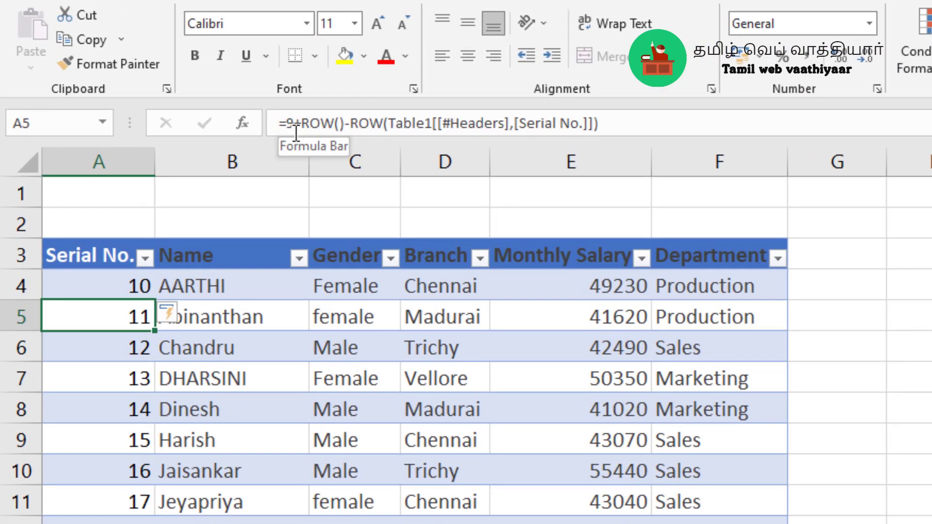
Start the serial numbers at 20 by raising the offset in the A5 formula to 19, giving =19+ROW()-ROW(Table1[[#Headers],[Serial No.]])
{"action": "left_click", "coordinate": [287, 124]}
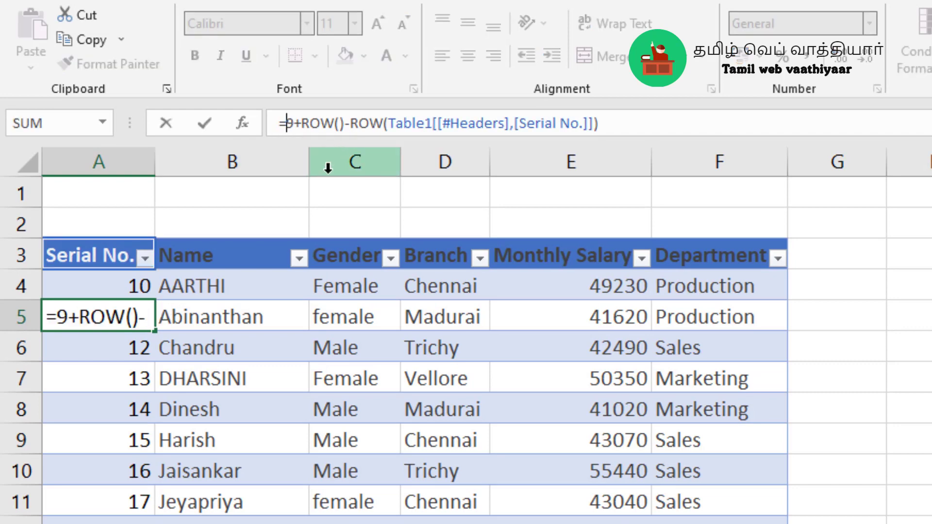
{"action": "type", "text": "1"}
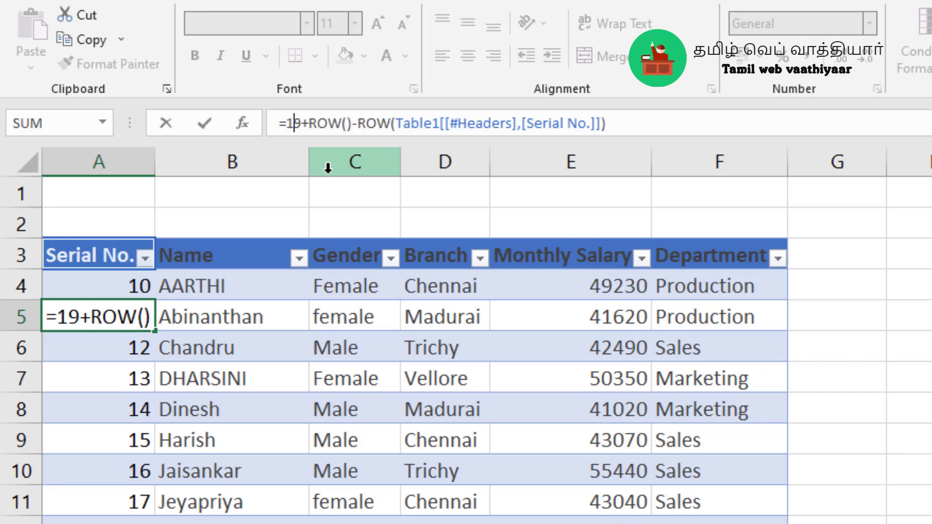
{"action": "left_click", "coordinate": [646, 121]}
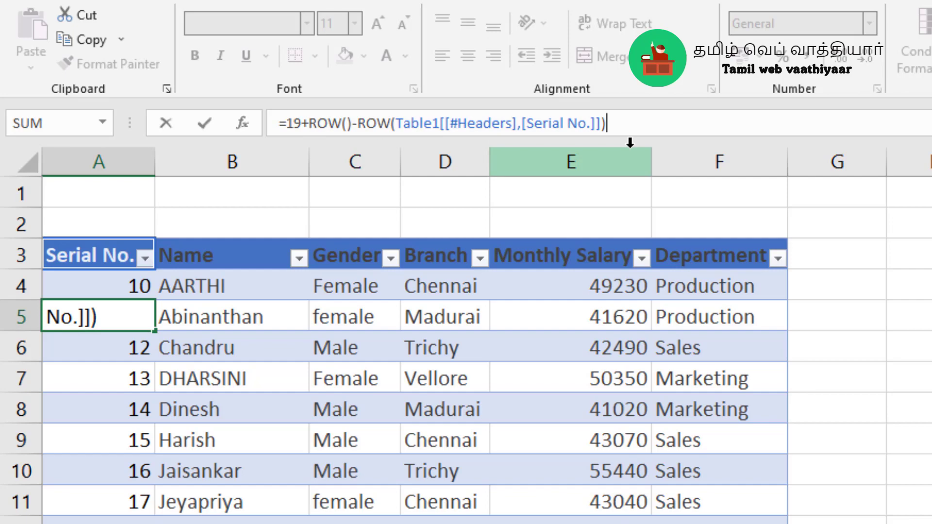
{"action": "key", "text": "Return"}
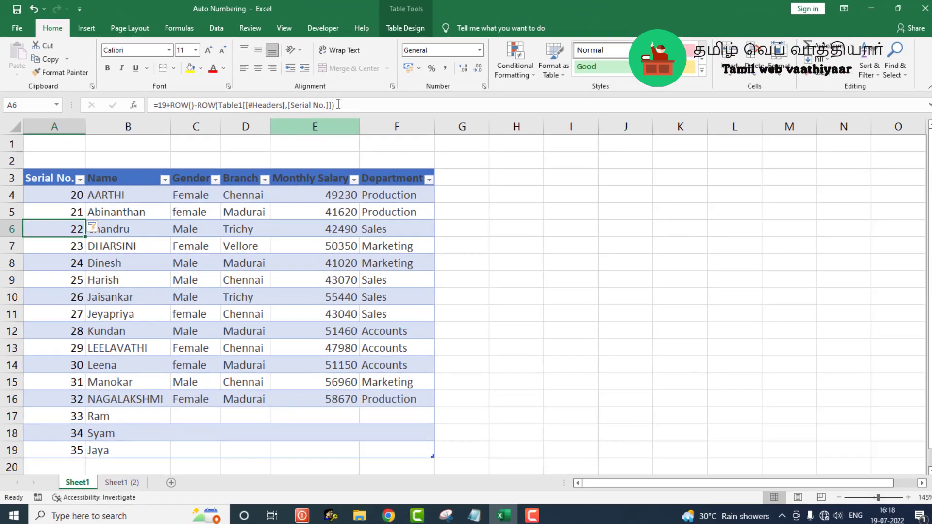